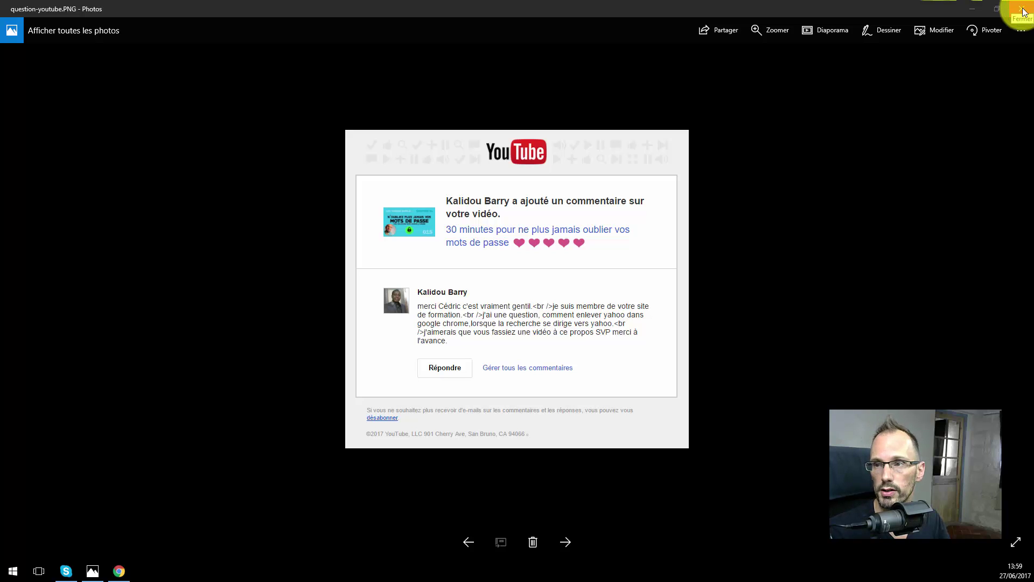
Step: Minimise the photo, switch to Chrome and set its default search engine to Yahoo! France in the settings
{"action": "left_click", "coordinate": [973, 12]}
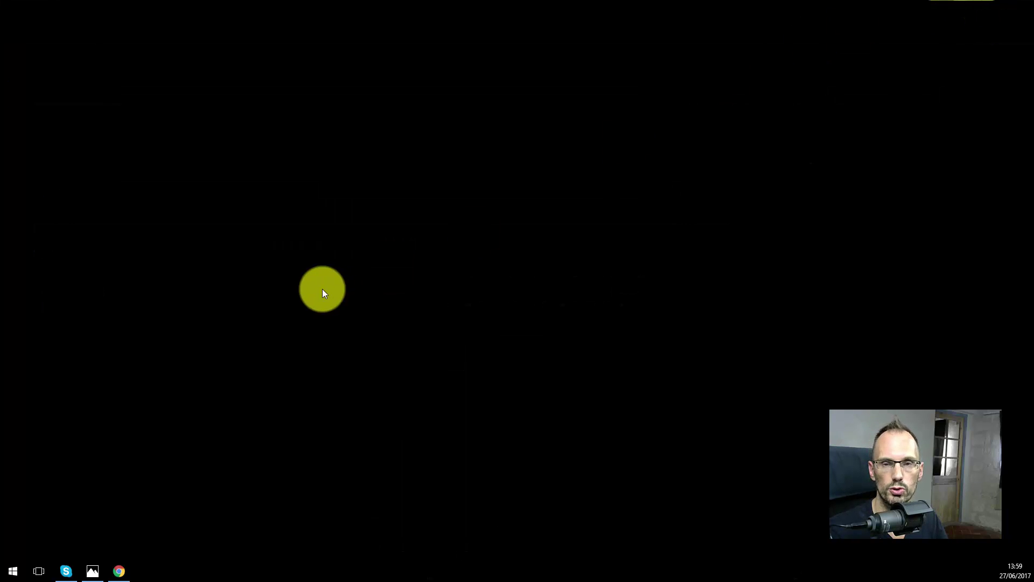
{"action": "left_click", "coordinate": [119, 572]}
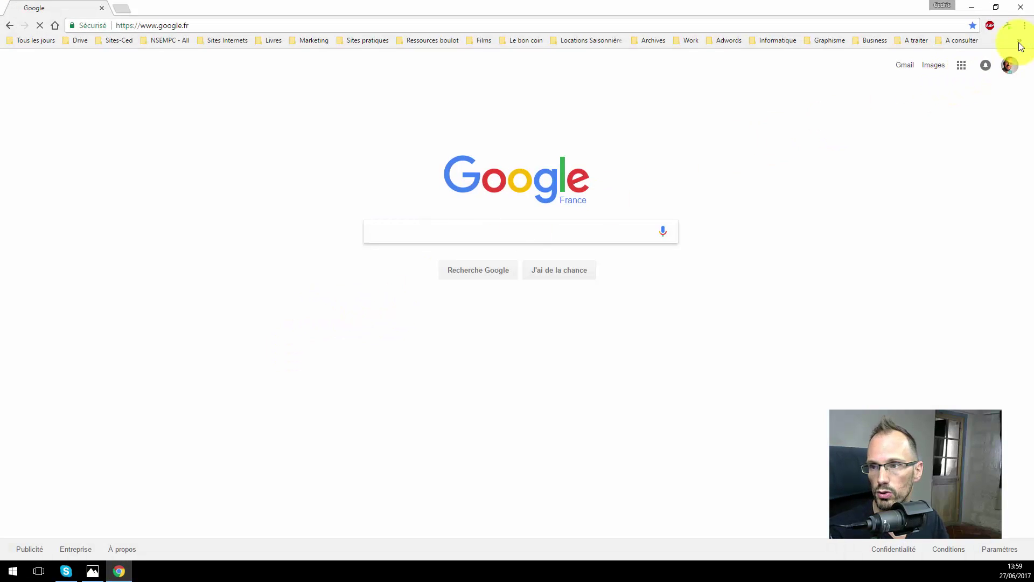
{"action": "left_click", "coordinate": [1025, 25]}
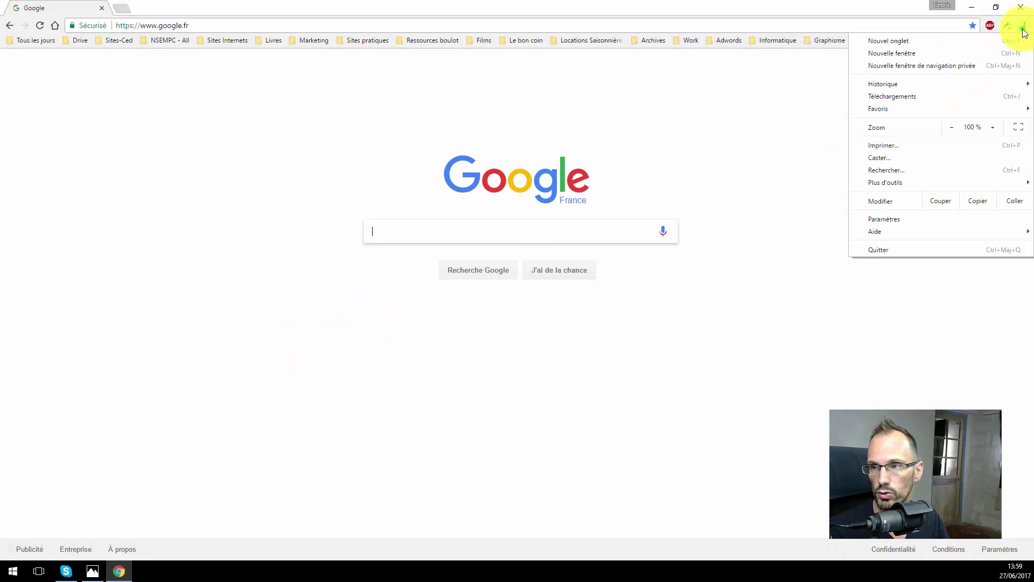
{"action": "left_click", "coordinate": [874, 220]}
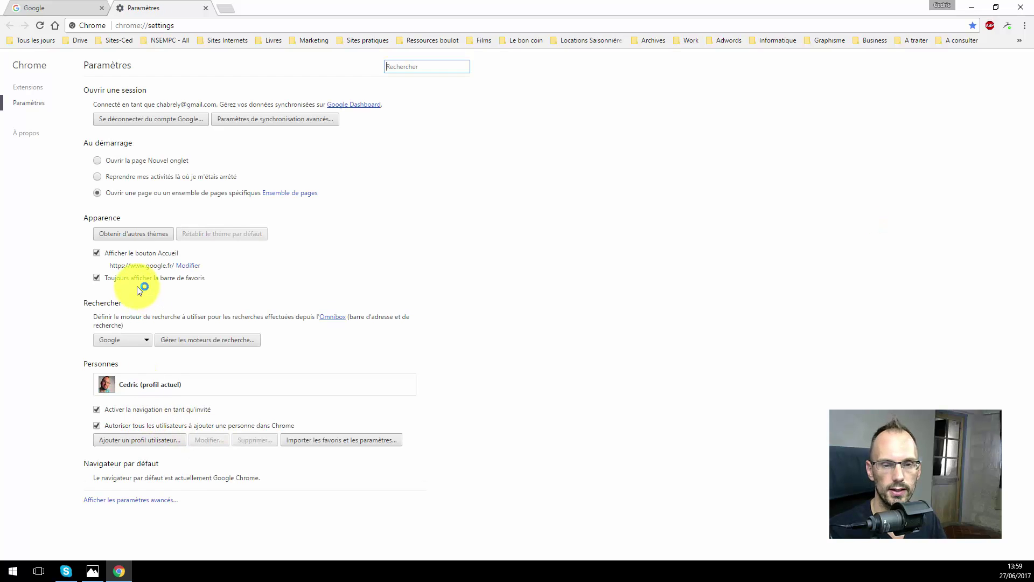
{"action": "left_click", "coordinate": [102, 338]}
{"action": "left_click", "coordinate": [117, 371]}
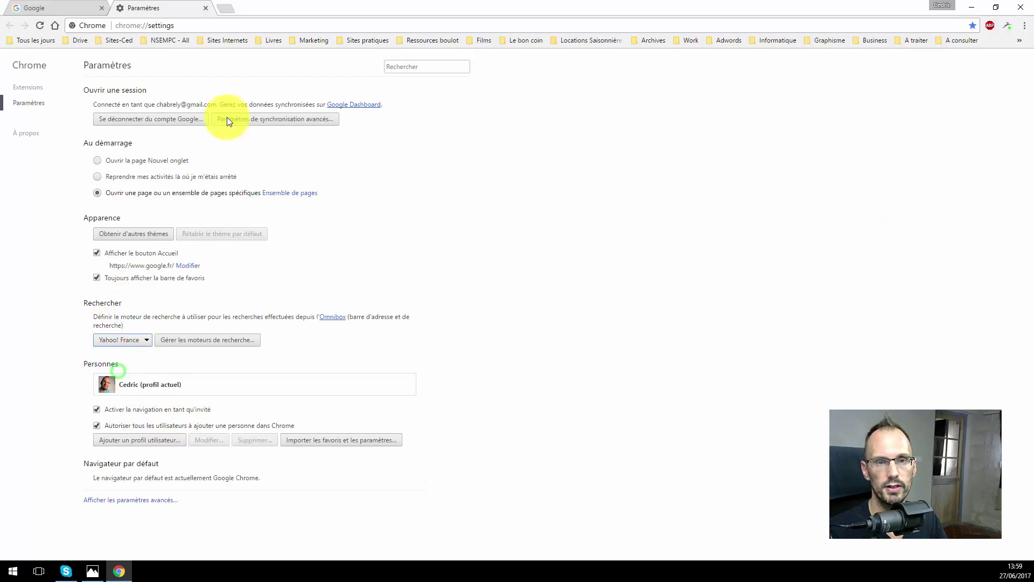
Step: Run a test search for "formation informatique cedric" with the default search engine in a new tab
{"action": "left_click", "coordinate": [225, 8]}
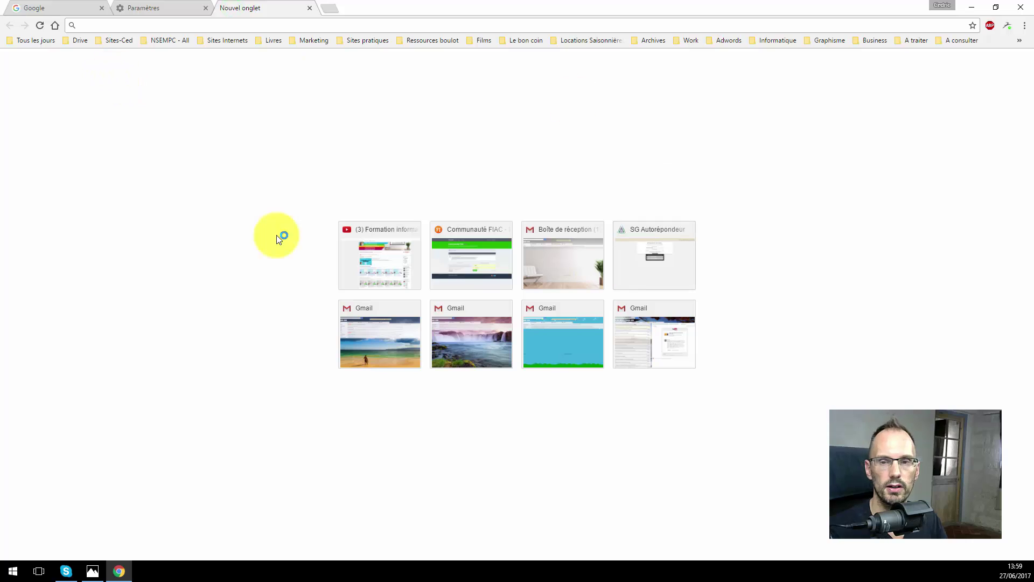
{"action": "left_click", "coordinate": [102, 26]}
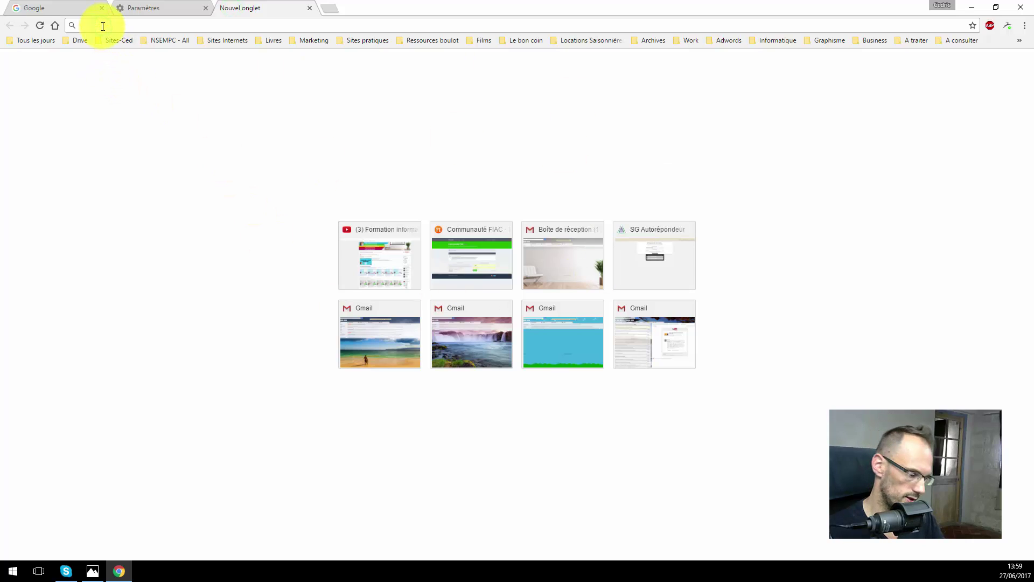
{"action": "type", "text": "formation"}
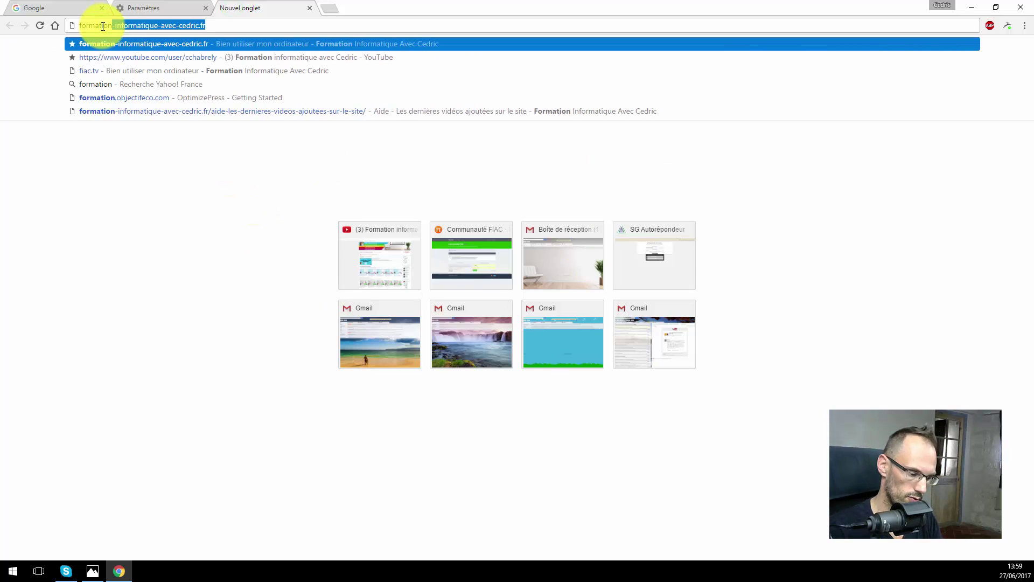
{"action": "type", "text": " informatique "}
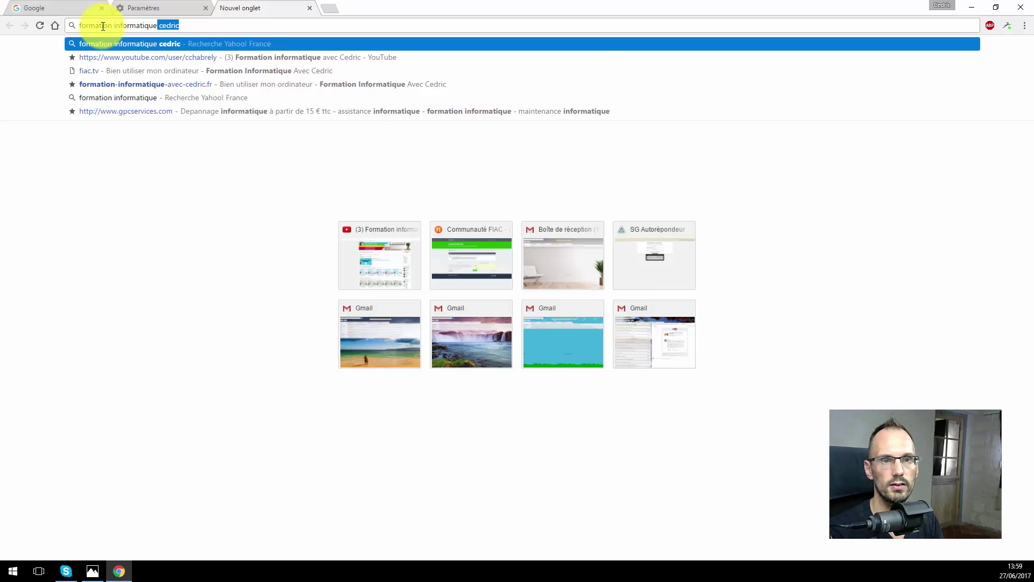
{"action": "type", "text": "cedric"}
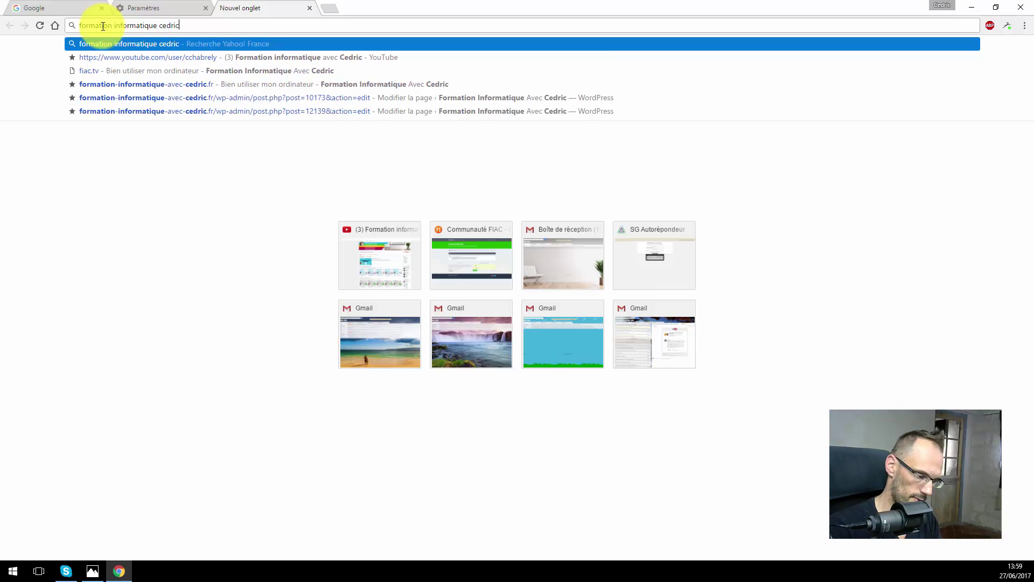
{"action": "key", "text": "Return"}
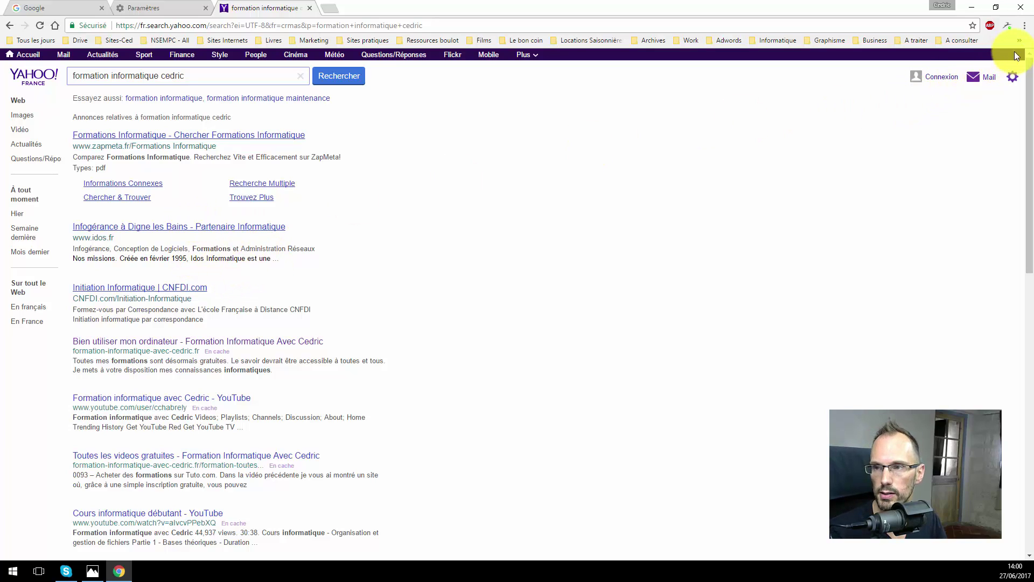
Step: Return to the browser settings and set the default search engine to Google
{"action": "left_click", "coordinate": [1025, 26]}
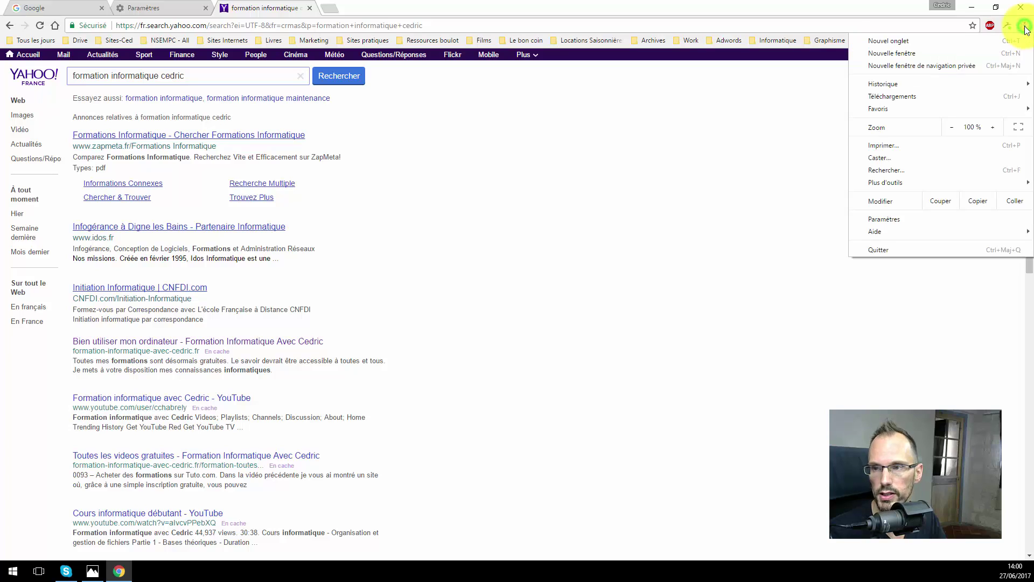
{"action": "left_click", "coordinate": [884, 218]}
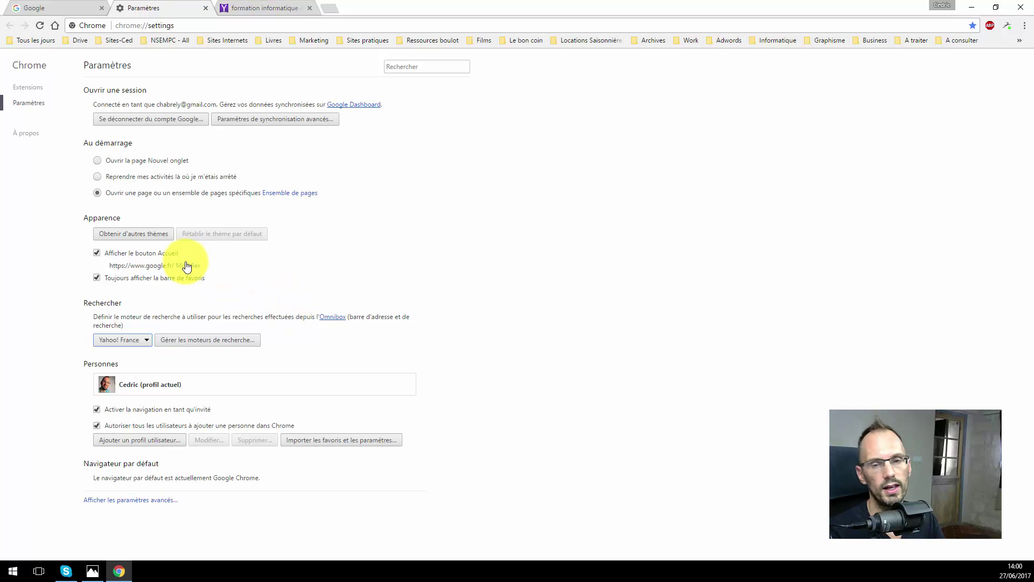
{"action": "left_click", "coordinate": [114, 342]}
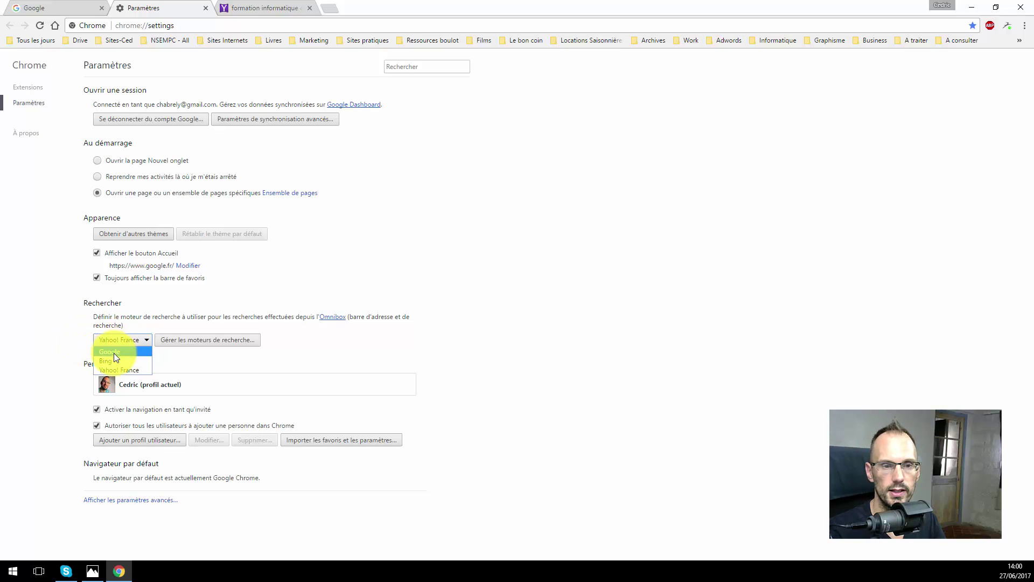
{"action": "left_click", "coordinate": [115, 352]}
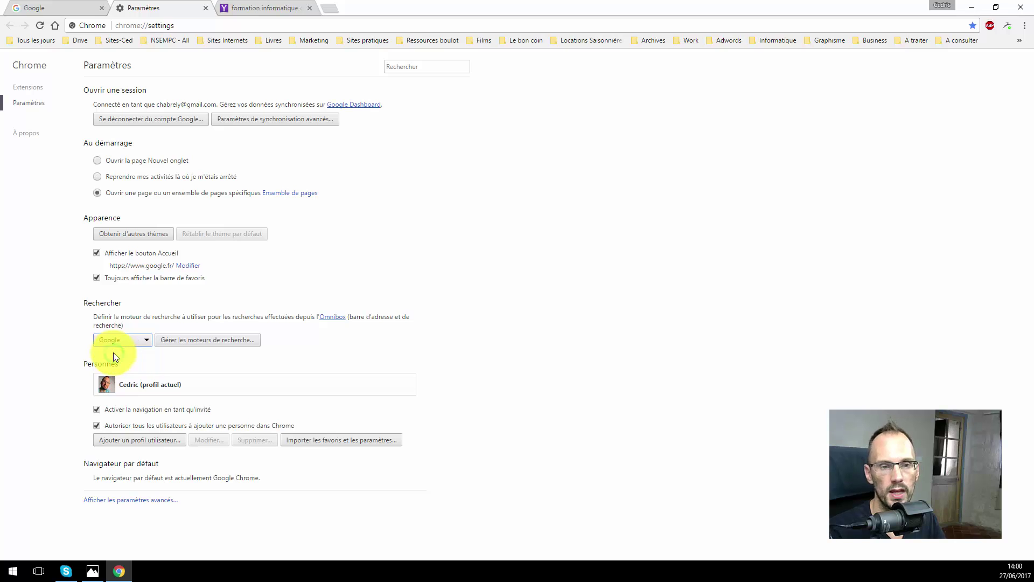
Step: Open the search engine manager, review the default and other engines in the list, and close it
{"action": "left_click", "coordinate": [200, 340]}
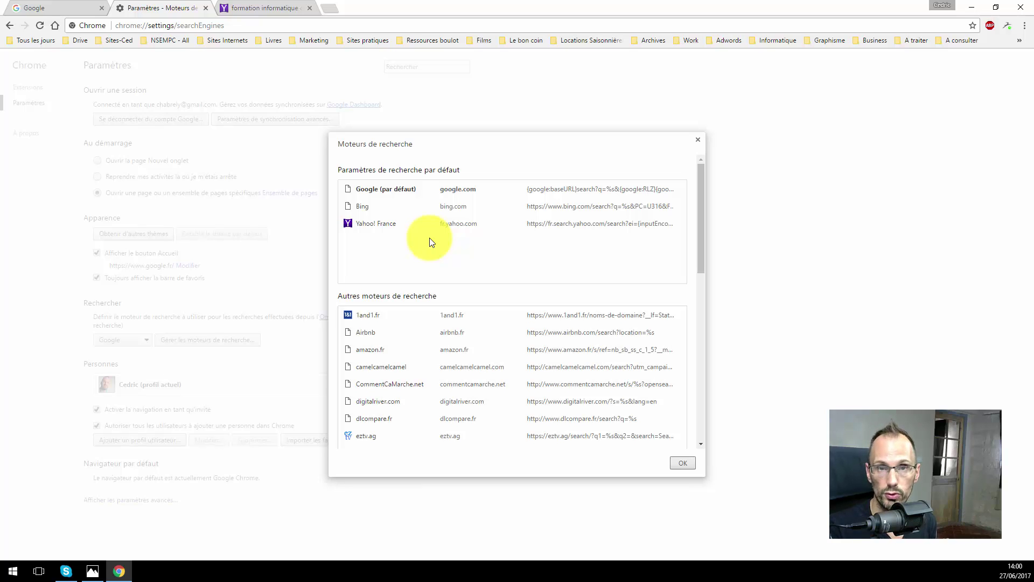
{"action": "scroll", "coordinate": [469, 383], "scroll_direction": "down", "scroll_amount": 6}
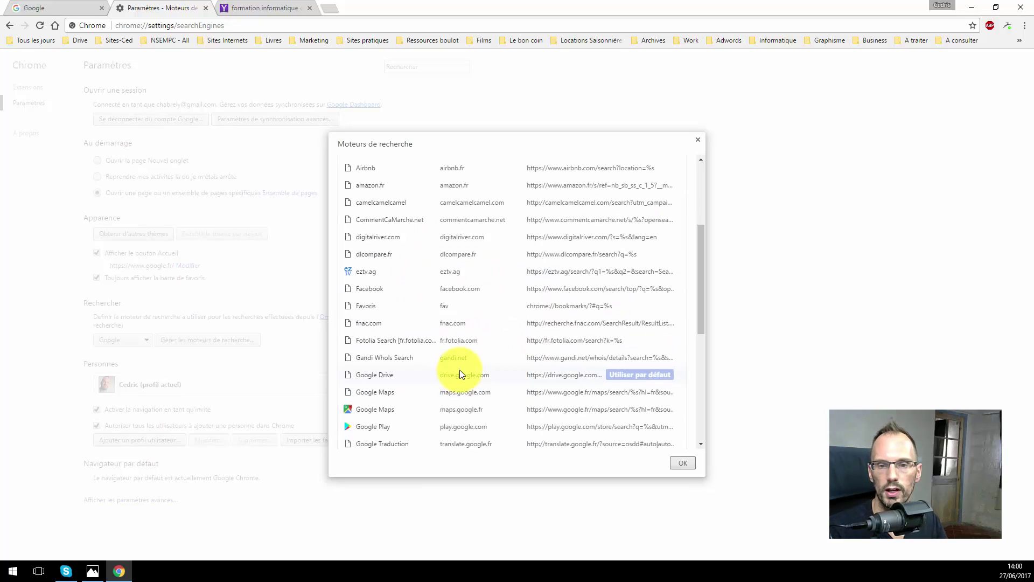
{"action": "scroll", "coordinate": [457, 377], "scroll_direction": "down", "scroll_amount": 3}
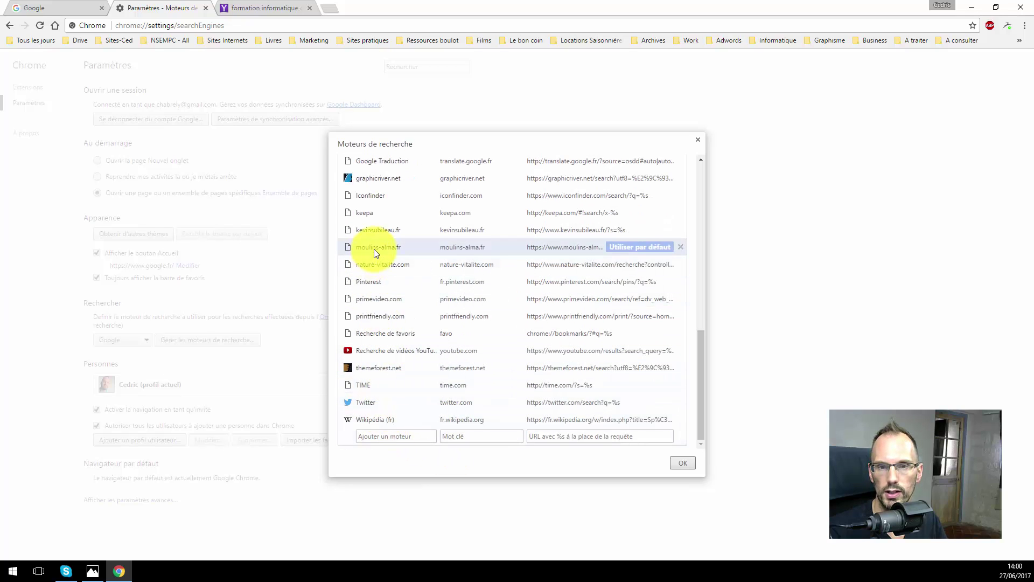
{"action": "scroll", "coordinate": [373, 249], "scroll_direction": "up", "scroll_amount": 1}
{"action": "scroll", "coordinate": [374, 249], "scroll_direction": "up", "scroll_amount": 4}
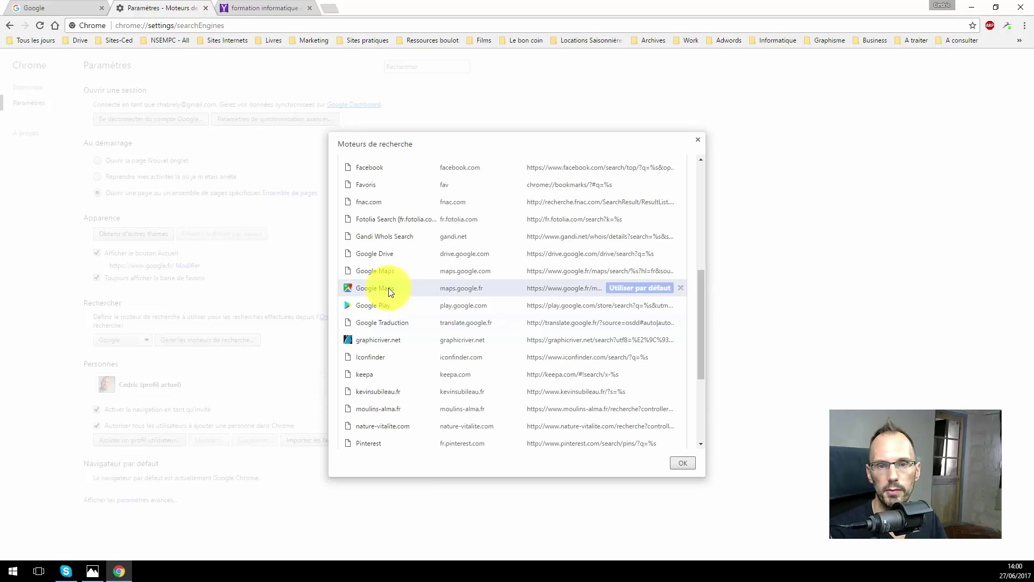
{"action": "scroll", "coordinate": [385, 318], "scroll_direction": "up", "scroll_amount": 5}
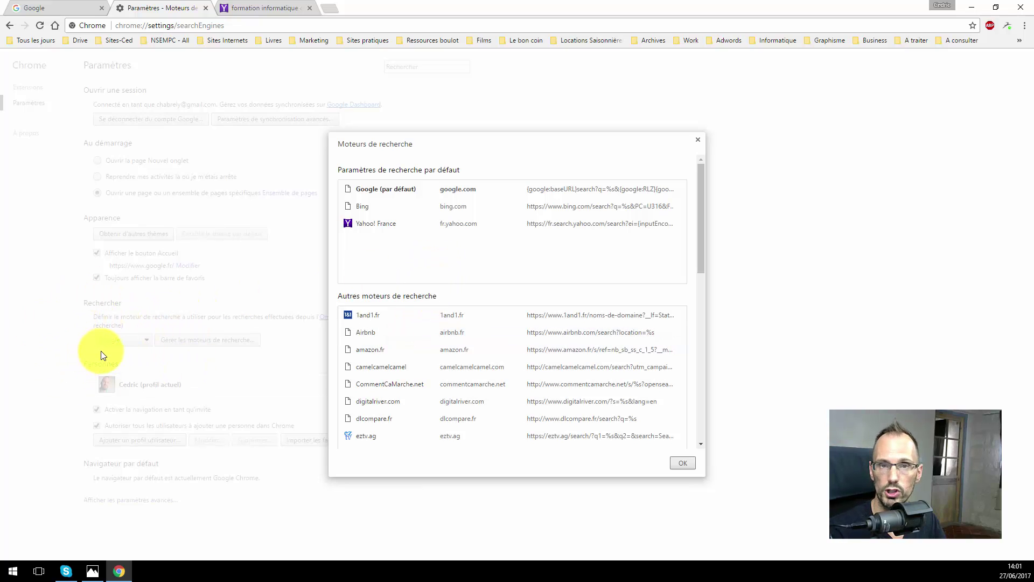
{"action": "left_click", "coordinate": [697, 139]}
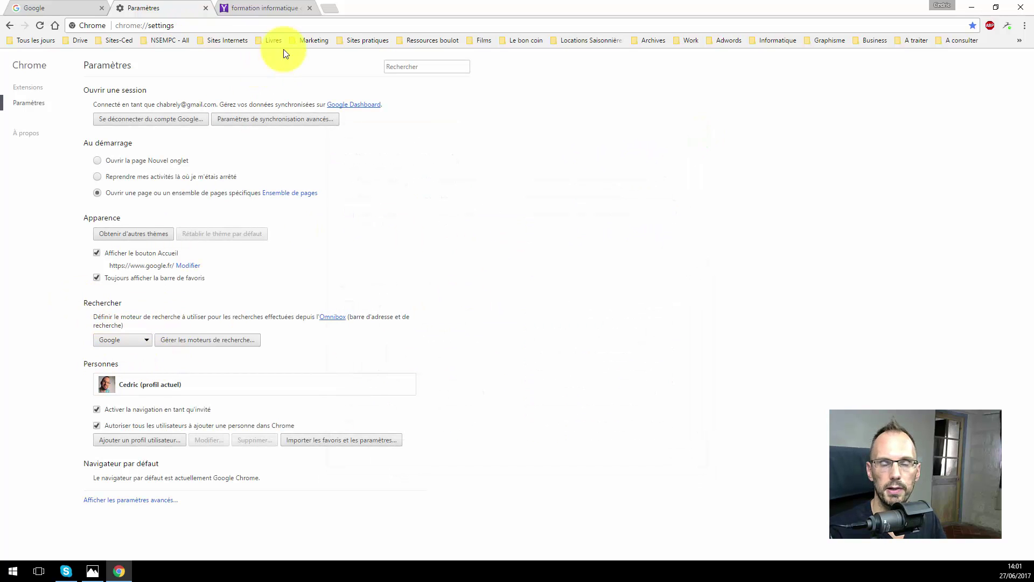
Step: Repeat the test search for "formation informatique cedric" in another new tab and select the results page's address
{"action": "left_click", "coordinate": [329, 8]}
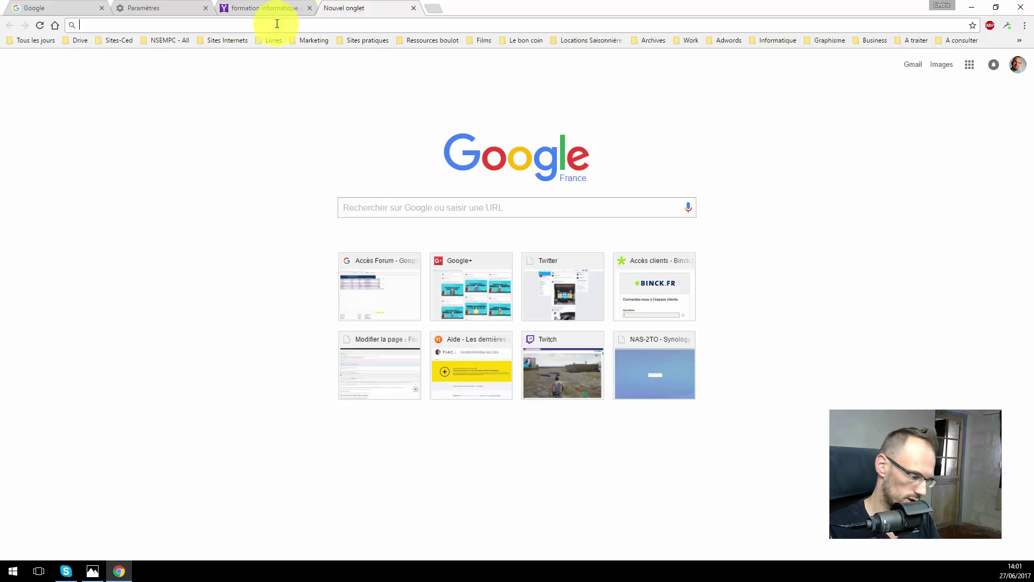
{"action": "type", "text": "formation info"}
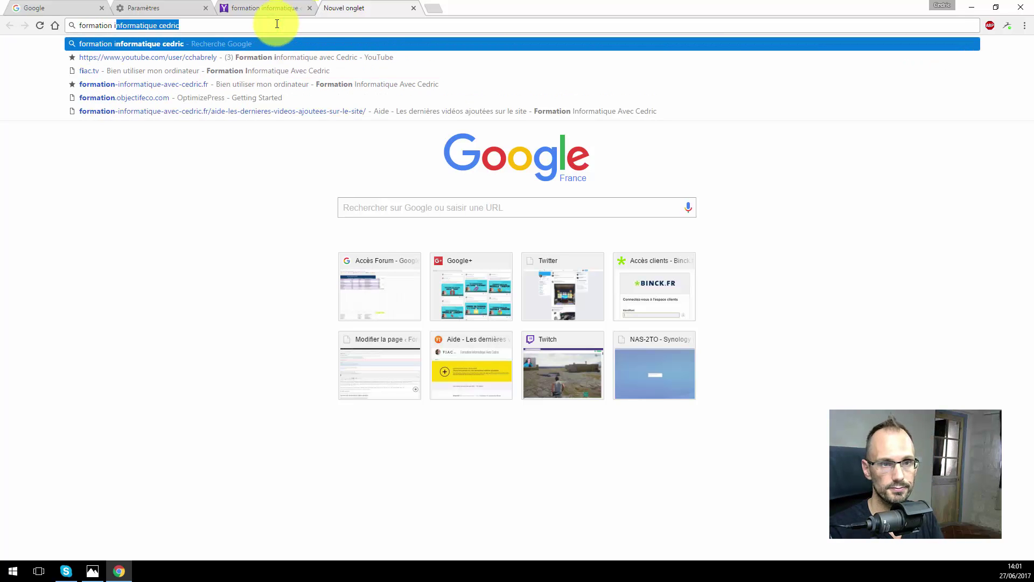
{"action": "type", "text": "rmatiq"}
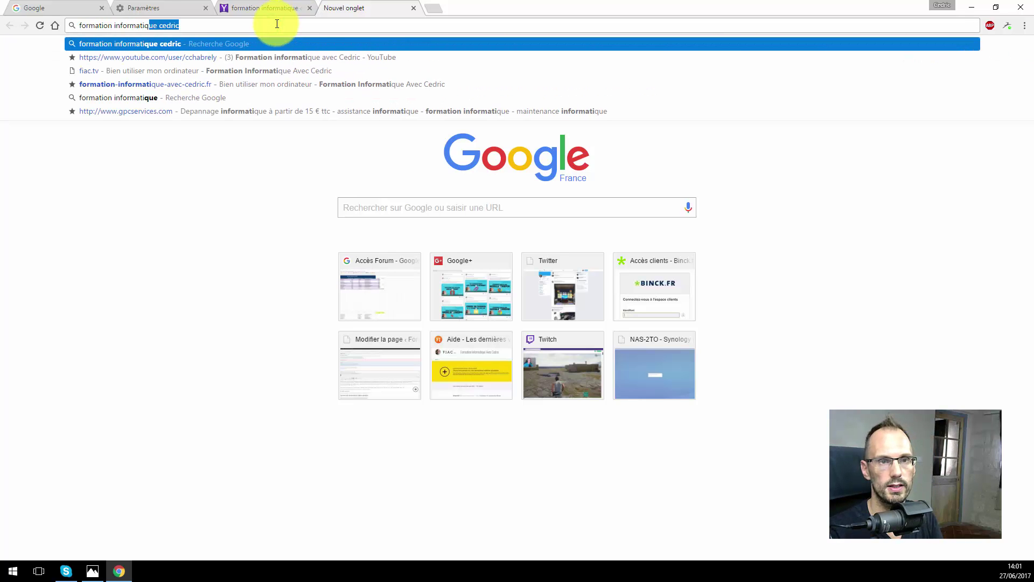
{"action": "type", "text": "ue cedr"}
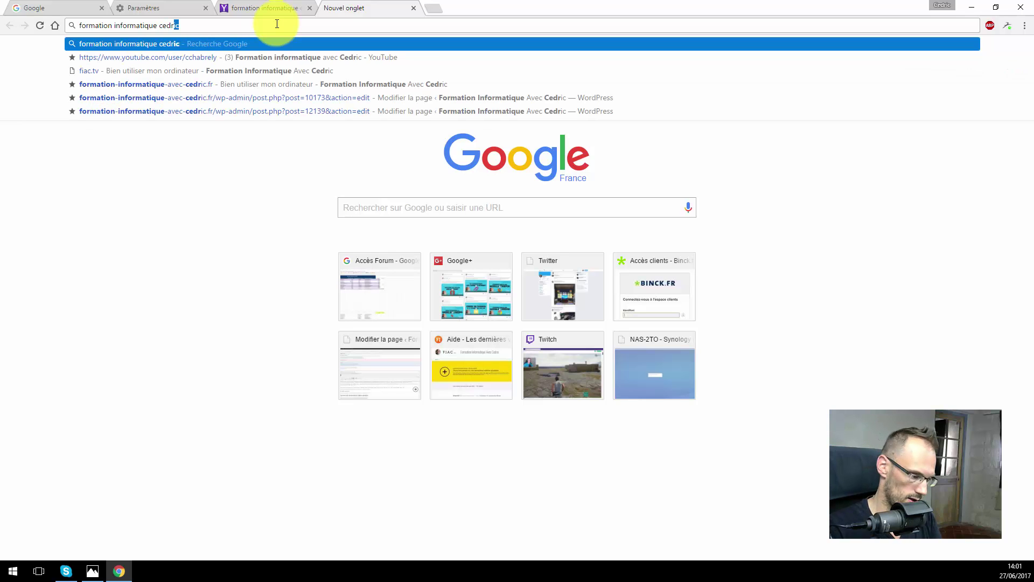
{"action": "key", "text": "Return"}
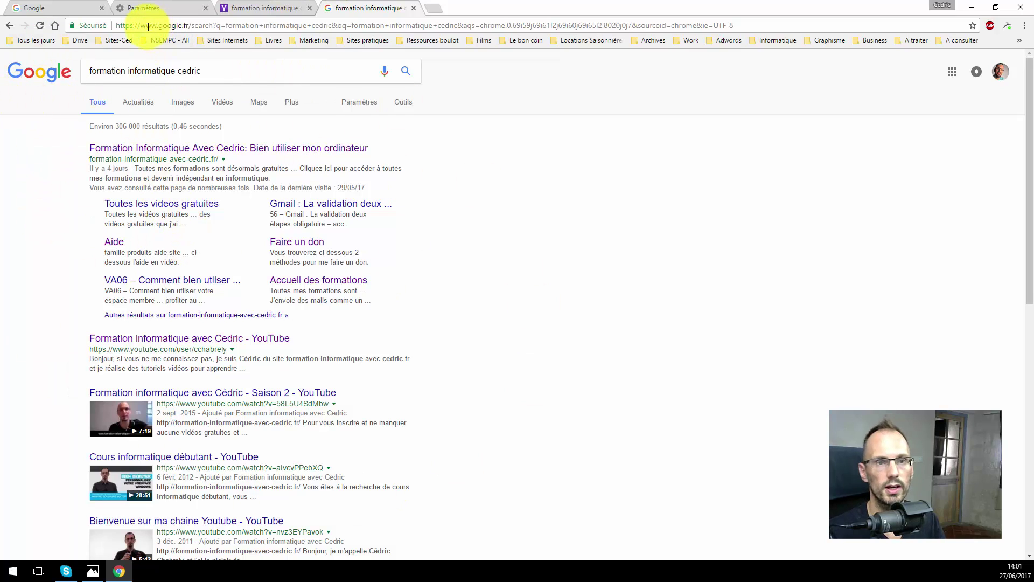
{"action": "left_click", "coordinate": [135, 27]}
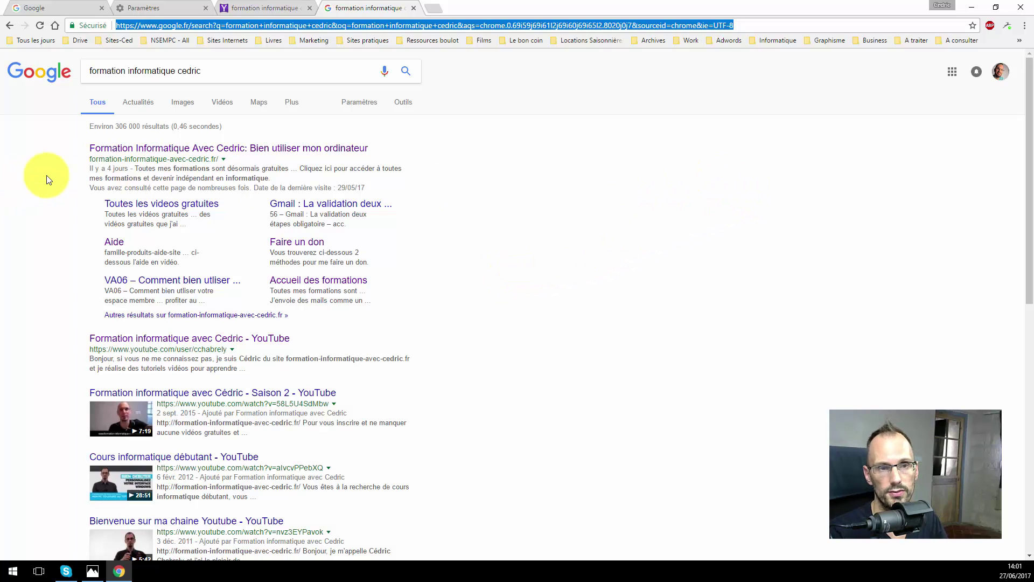
Step: Return to the browser settings and check the available default search engines without changing the selection
{"action": "left_click", "coordinate": [1025, 25]}
{"action": "left_click", "coordinate": [884, 221]}
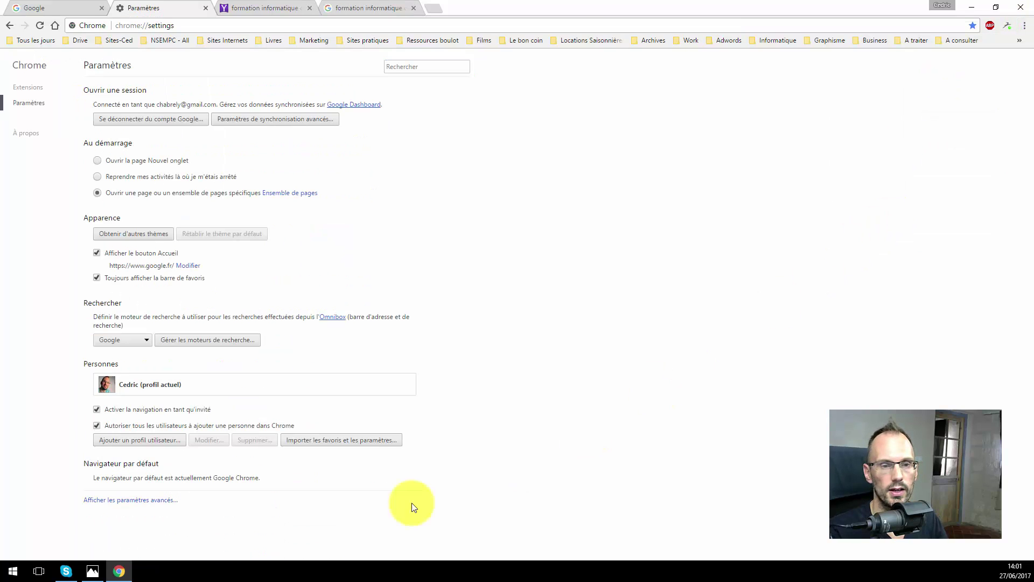
{"action": "left_click", "coordinate": [118, 338]}
{"action": "left_click", "coordinate": [65, 329]}
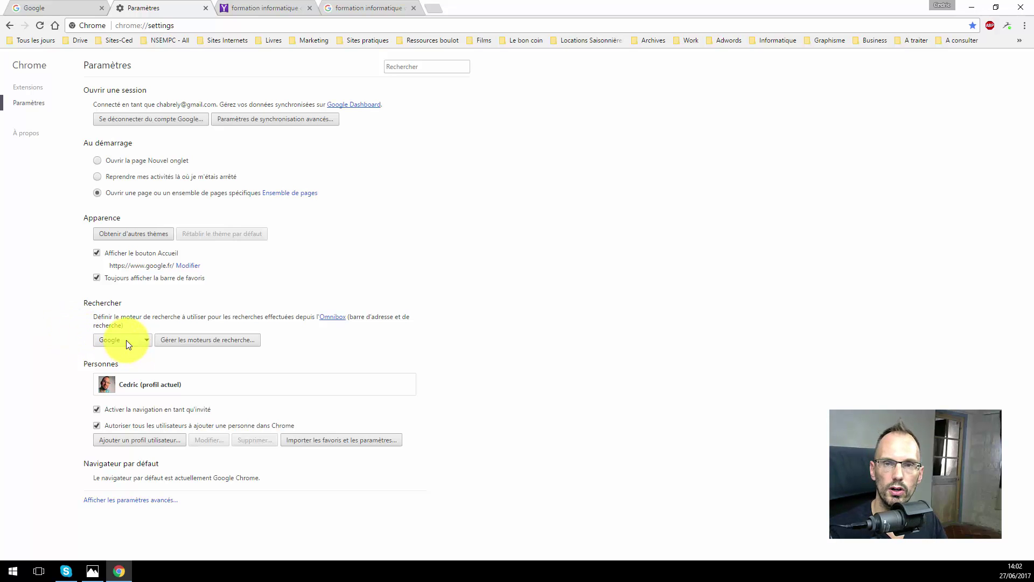
{"action": "left_click", "coordinate": [1024, 28]}
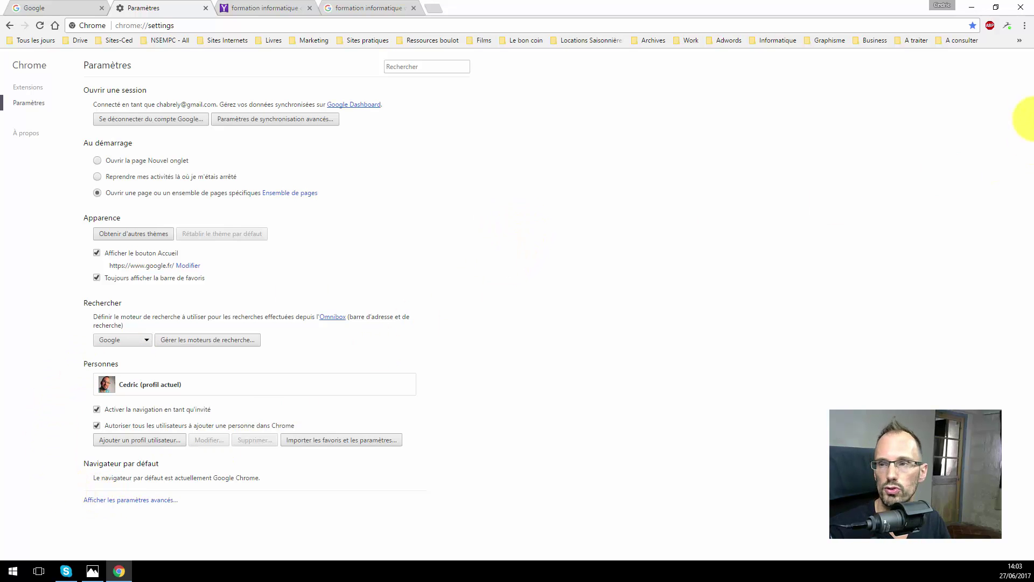
Step: Minimise the browser, switch to Photos to view question-youtube.PNG again, and minimise it
{"action": "left_click", "coordinate": [1018, 7]}
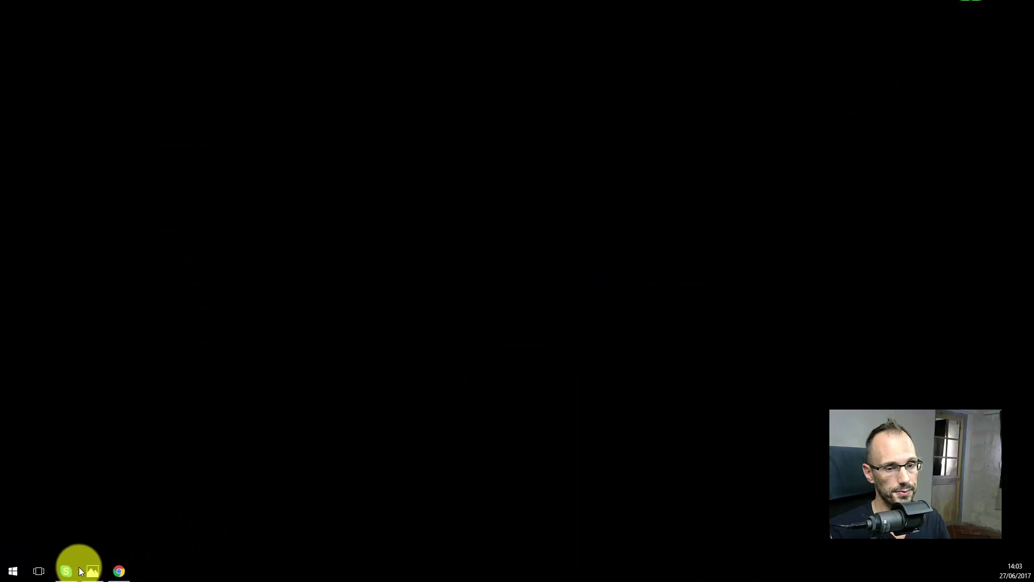
{"action": "left_click", "coordinate": [92, 572]}
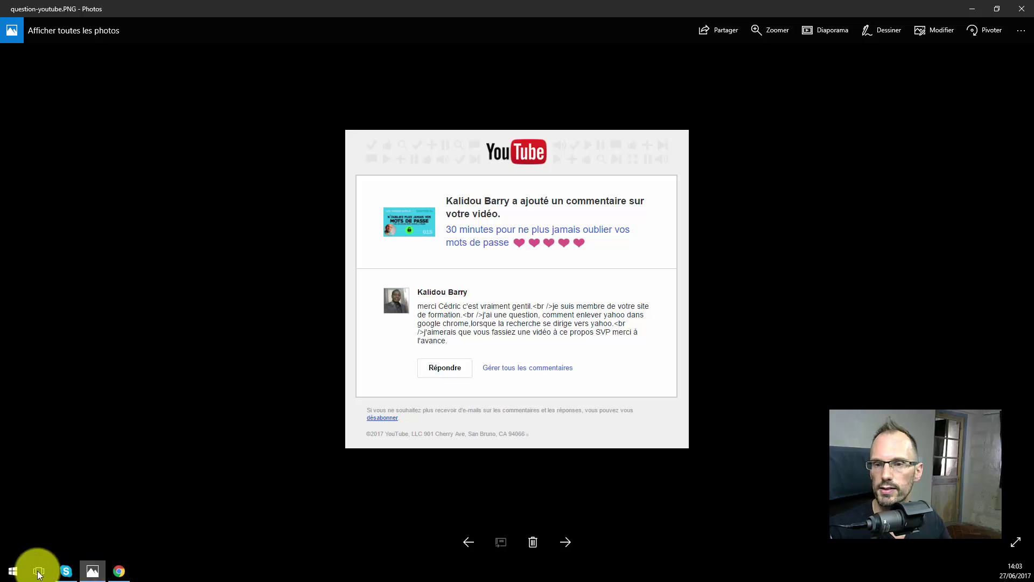
{"action": "left_click", "coordinate": [968, 7]}
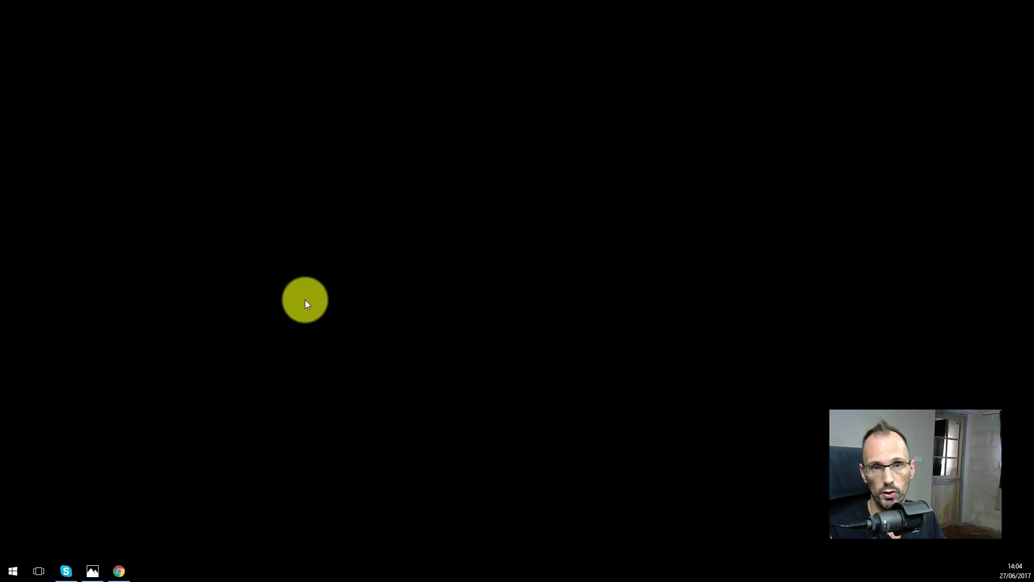
Step: Switch back to Chrome, open the site formation-informatique-avec-cedric.fr in a new tab, and minimise the browser
{"action": "left_click", "coordinate": [118, 569]}
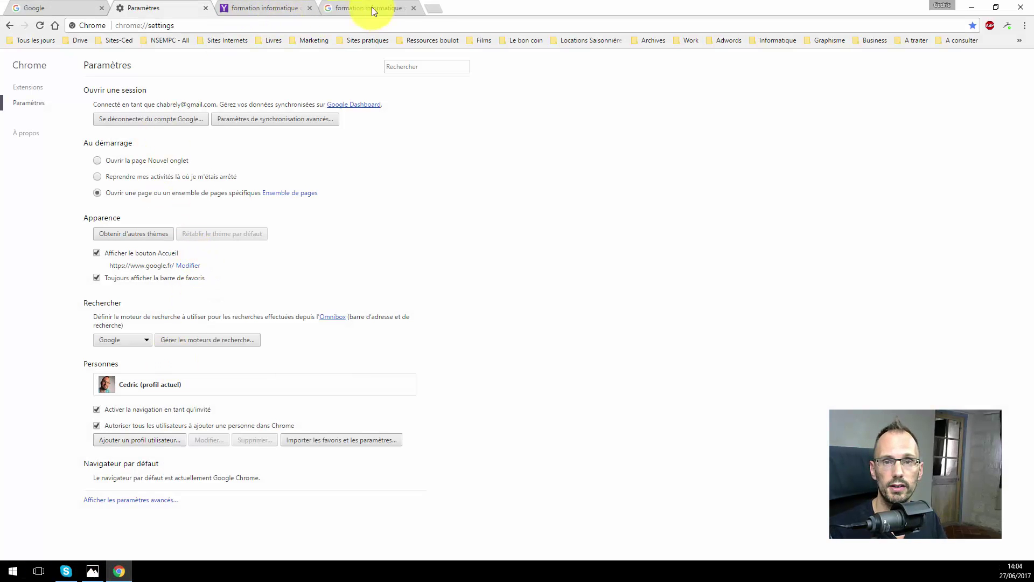
{"action": "left_click", "coordinate": [432, 8]}
{"action": "left_click", "coordinate": [291, 25]}
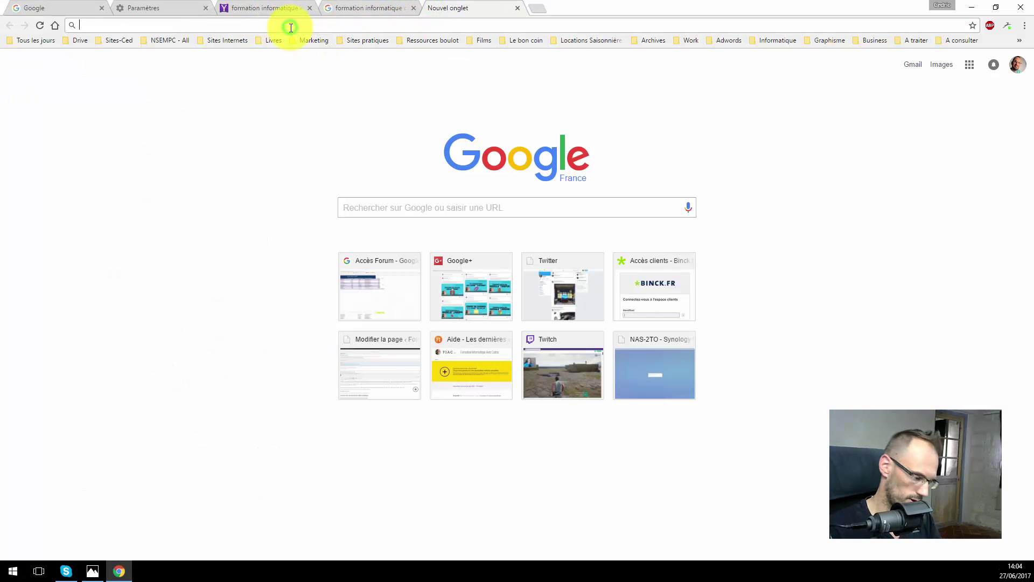
{"action": "type", "text": "form"}
{"action": "key", "text": "Return"}
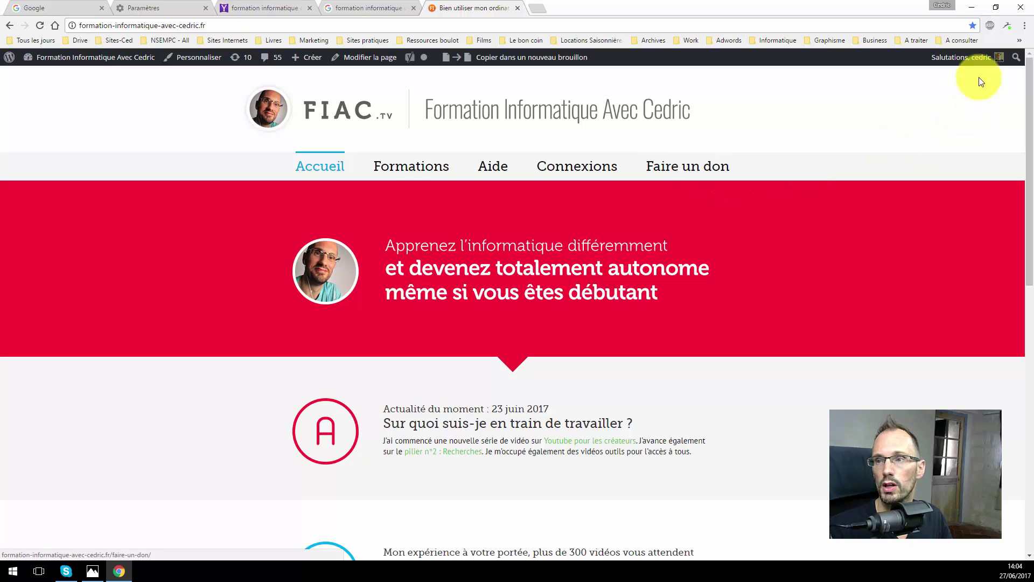
{"action": "left_click", "coordinate": [975, 5]}
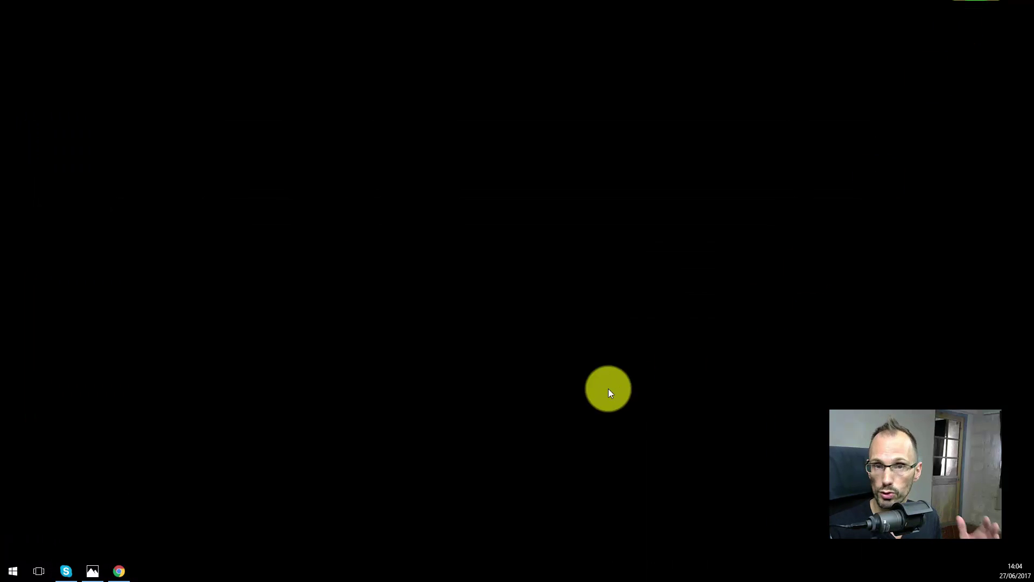